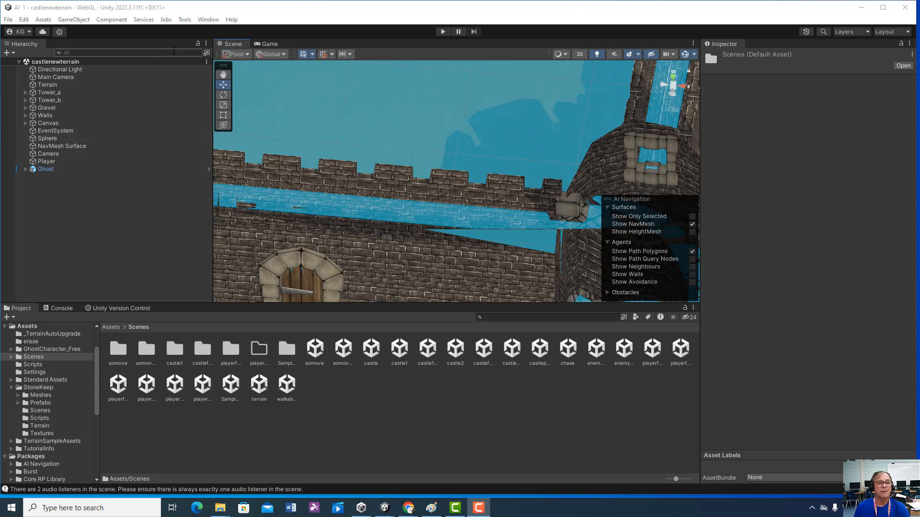
Check the Terrain Tools package details in the Package Manager, then close that window
click(208, 19)
click(233, 120)
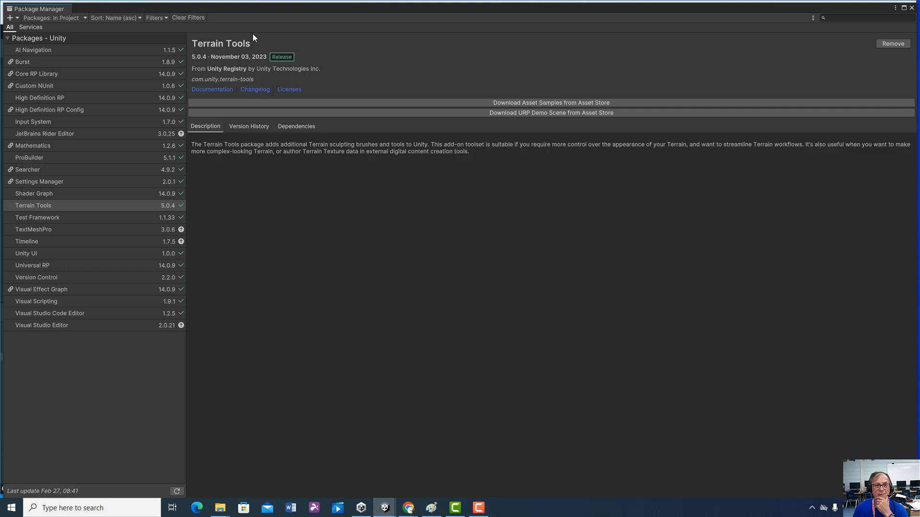
click(911, 8)
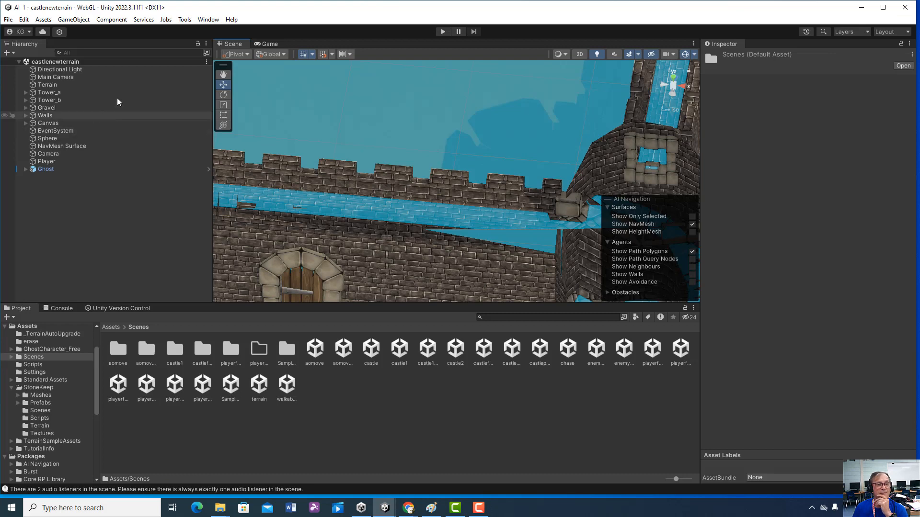
Frame the Terrain object in the Scene view and look through the 3D object types that can be created
click(86, 87)
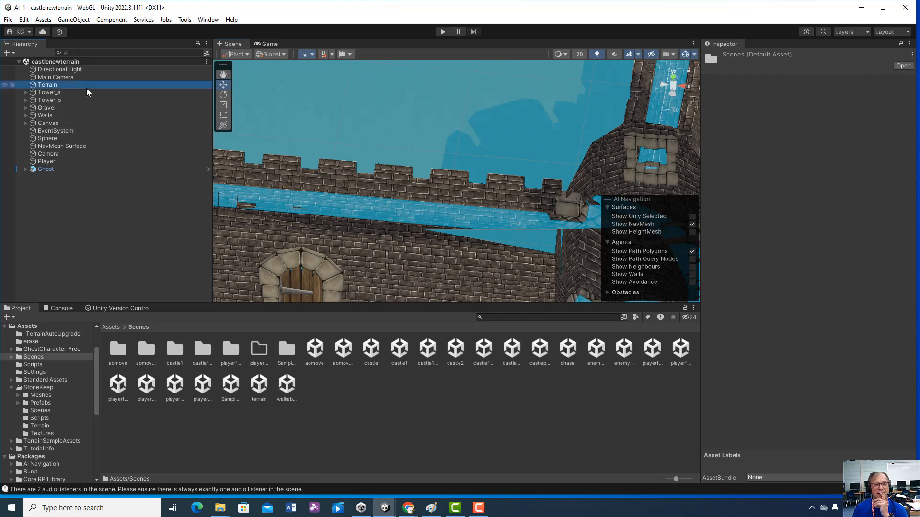
double_click(86, 88)
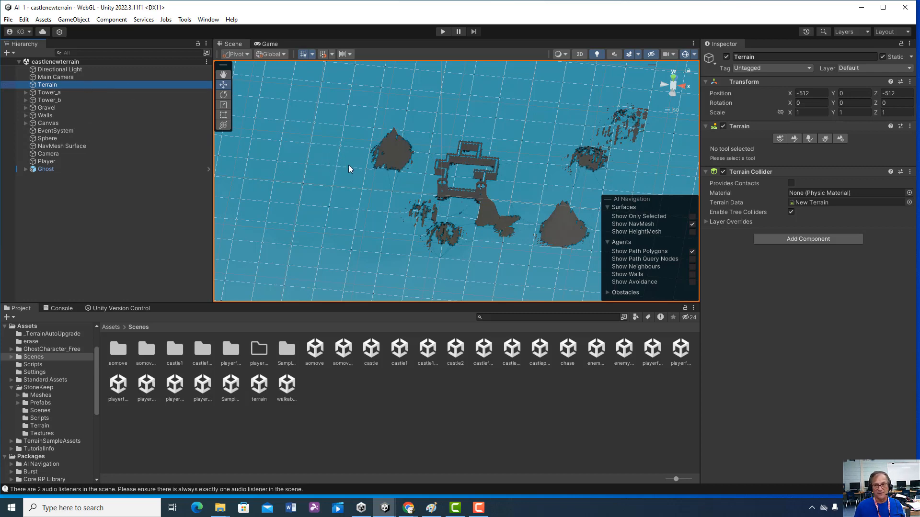
click(79, 20)
mouse_move(112, 19)
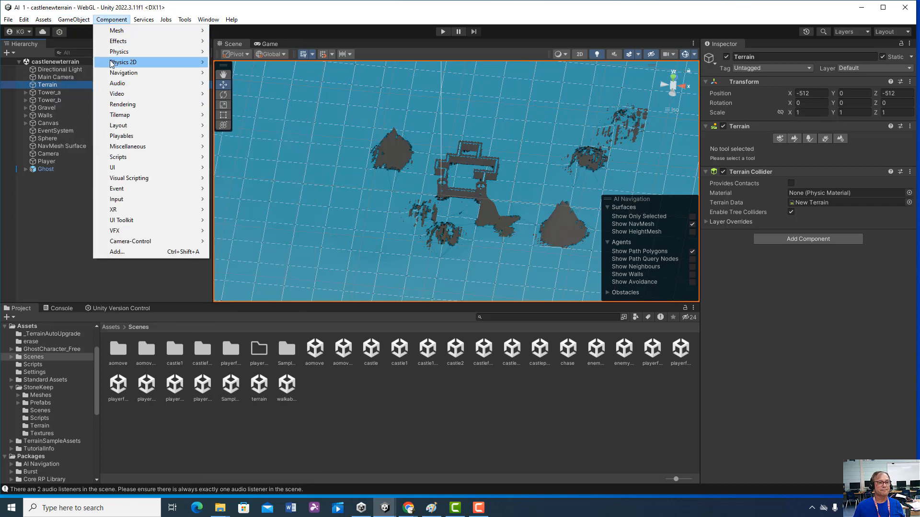
mouse_move(69, 22)
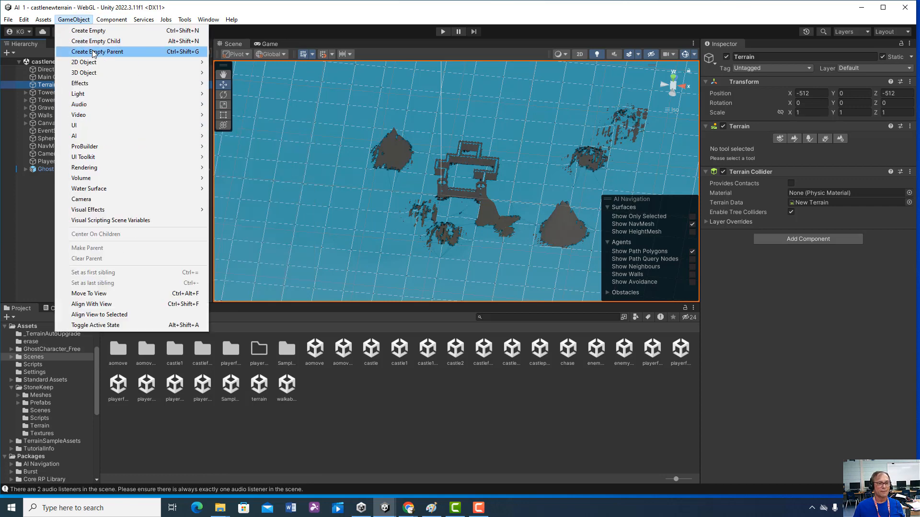
mouse_move(95, 66)
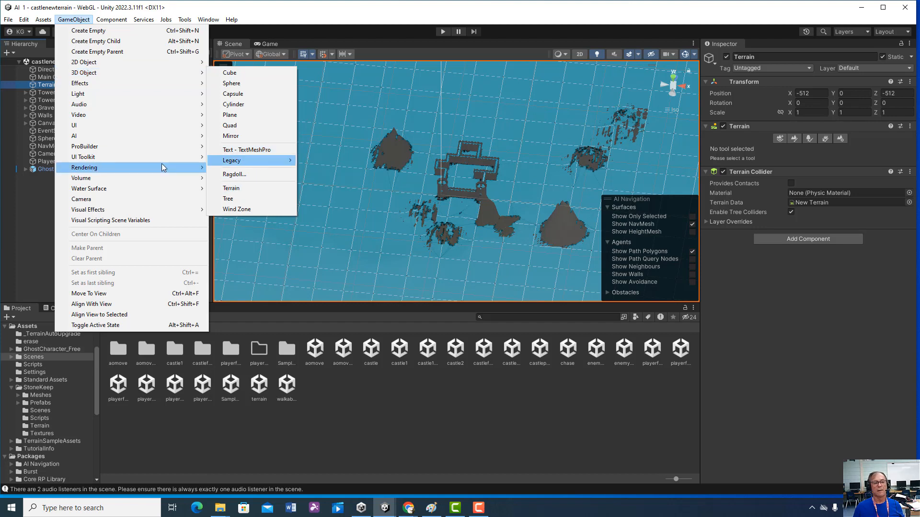
click(373, 156)
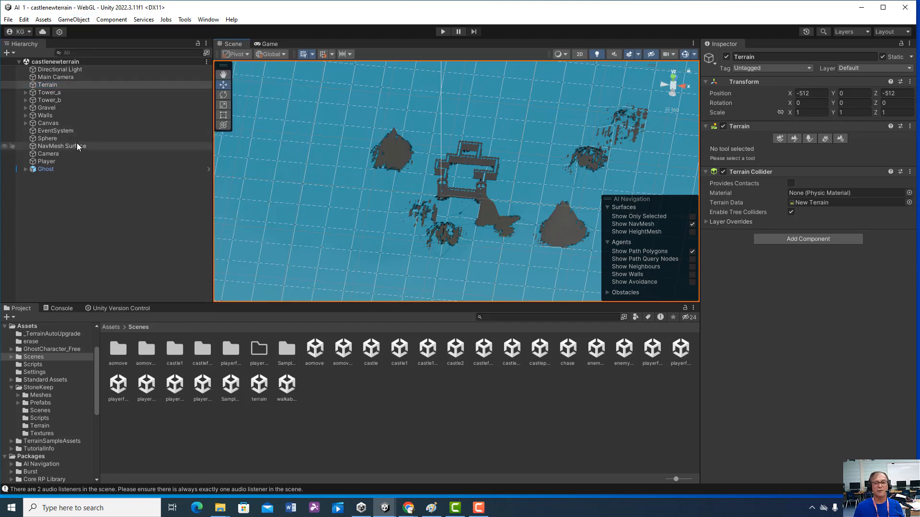
Review the Terrain component's Create Neighbor Terrains and Paint Terrain tools, including the list of available paint operations
click(780, 139)
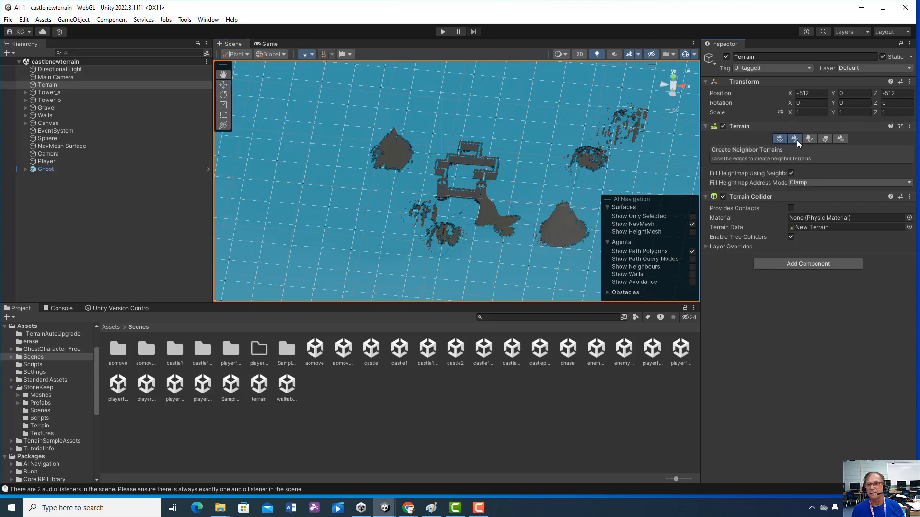
click(795, 139)
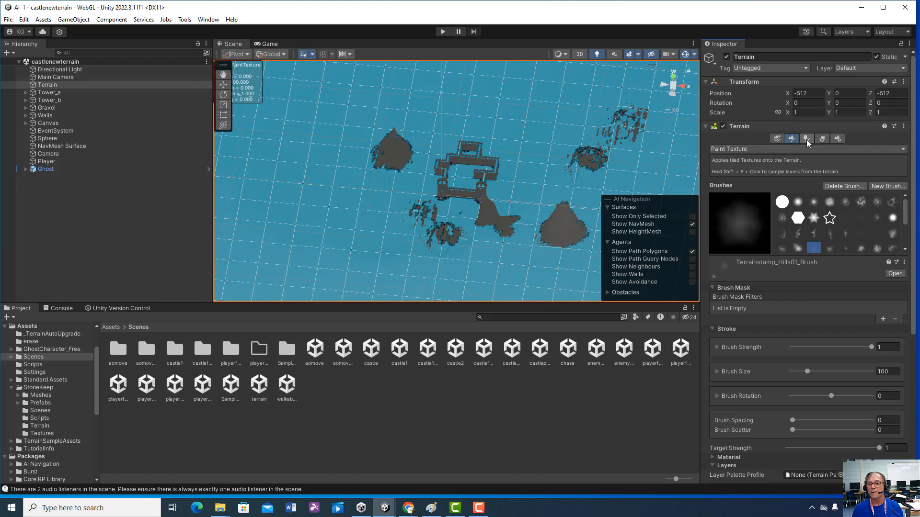
click(792, 147)
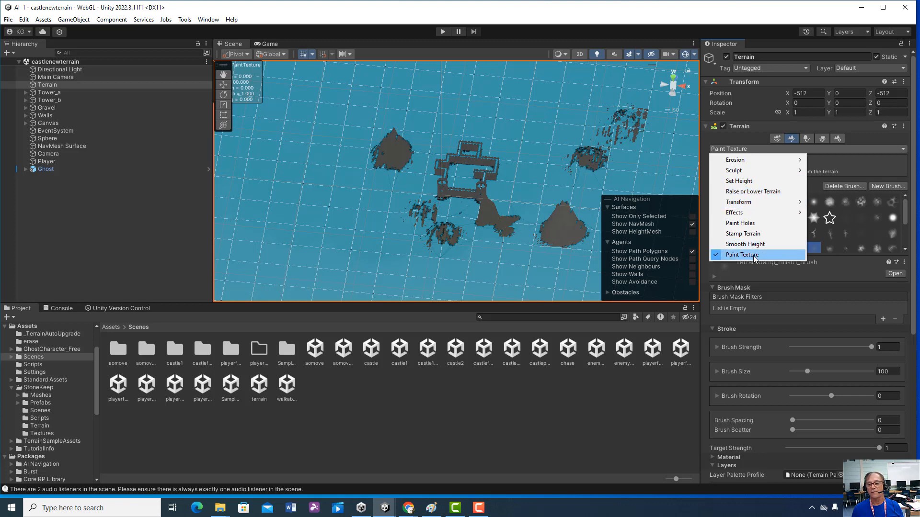
click(591, 208)
Examine the Paint Texture stroke settings and layer palette, and view the terrain layers available for adding
scroll(863, 297, down, 4)
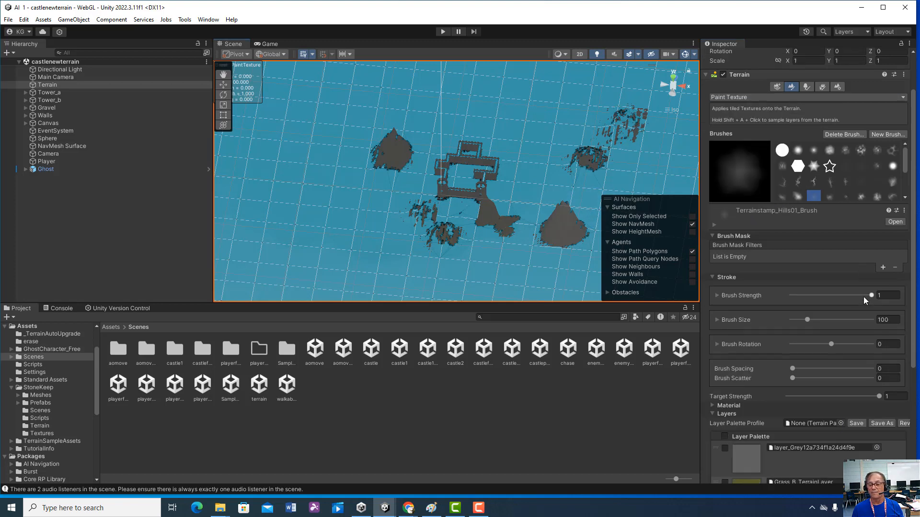
scroll(864, 300, down, 4)
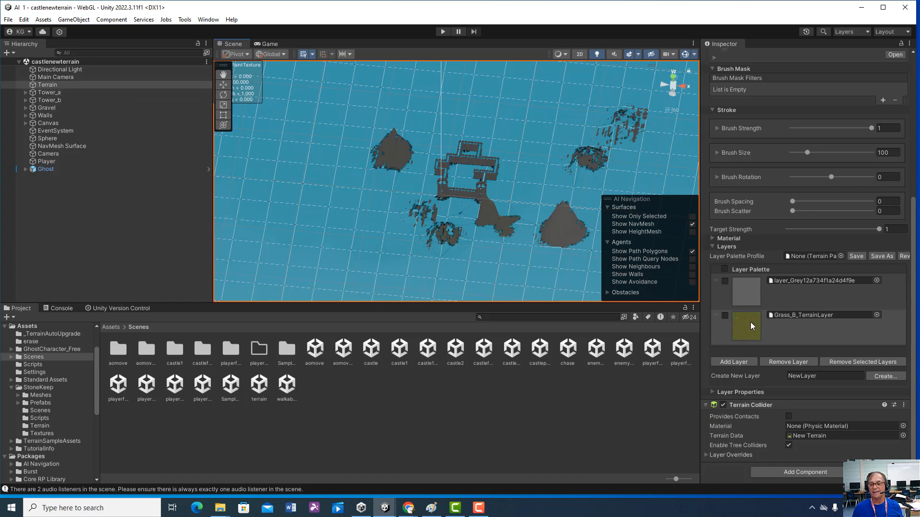
click(739, 362)
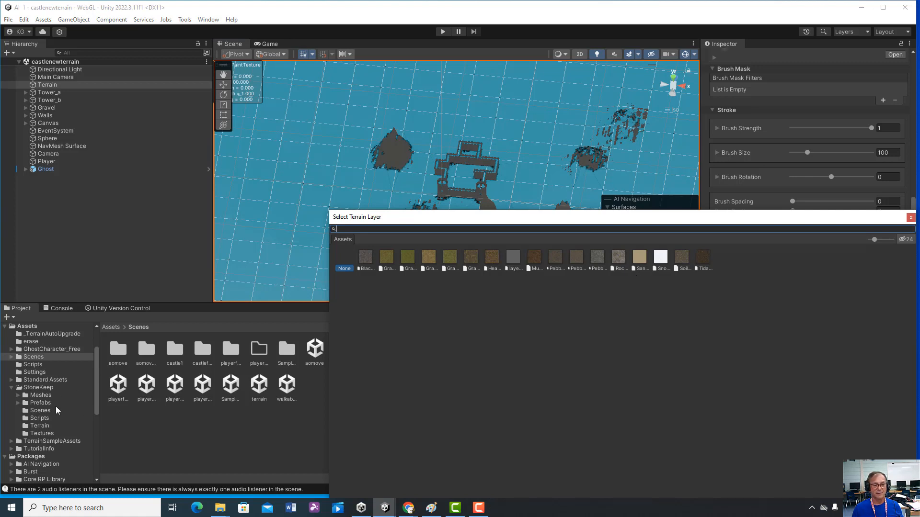
click(911, 218)
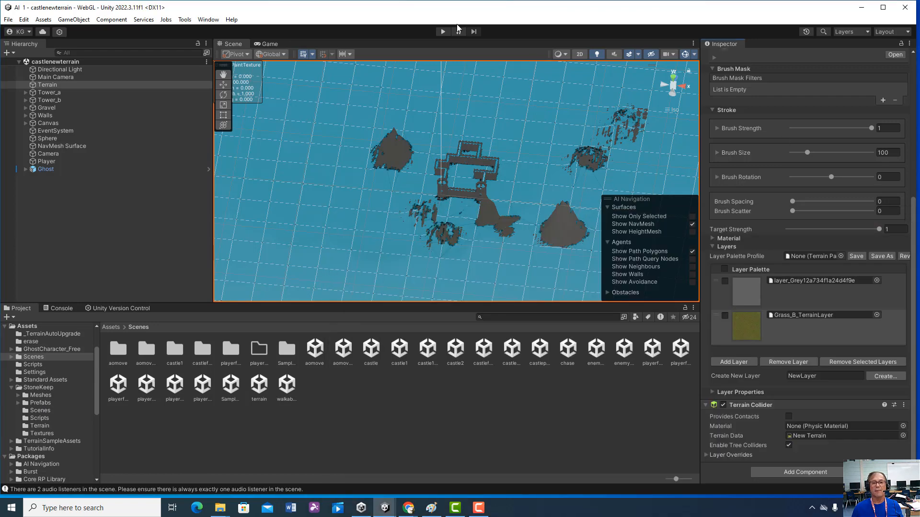
Run the castle scene in Play mode to watch the ghost move, and stop it
click(443, 31)
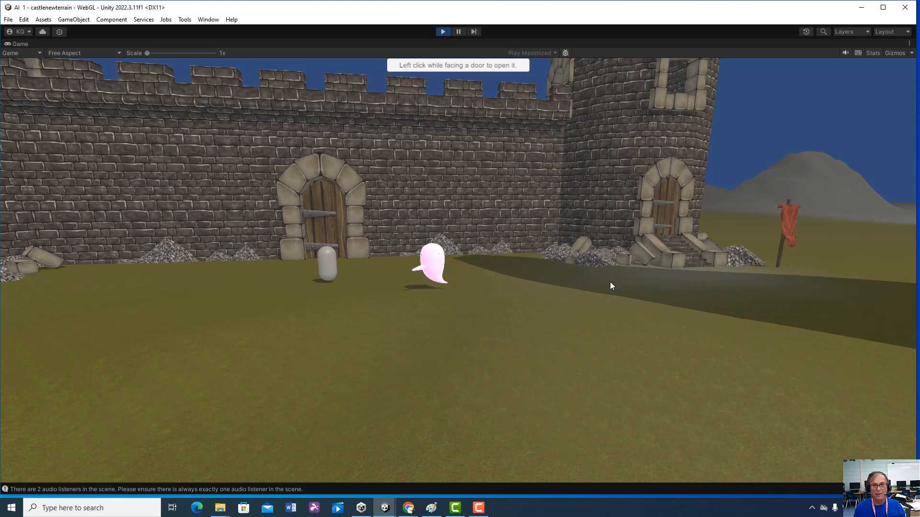
click(443, 32)
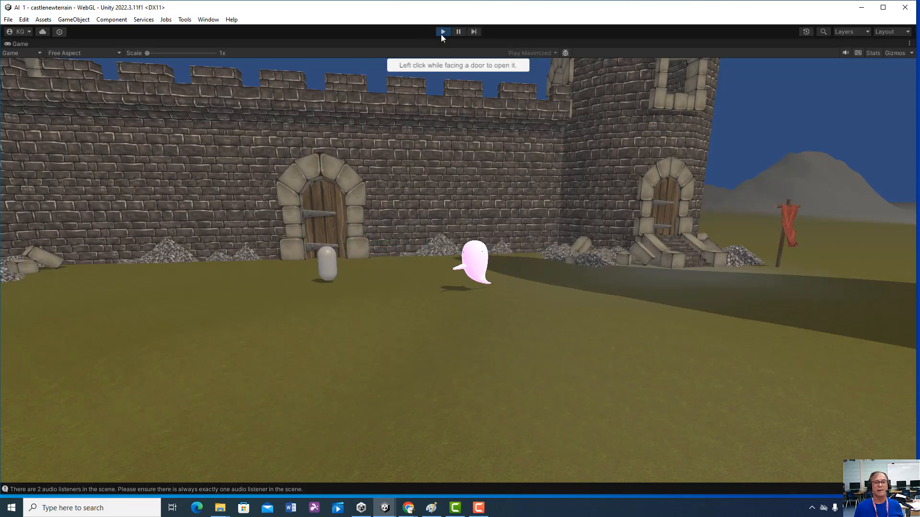
click(442, 32)
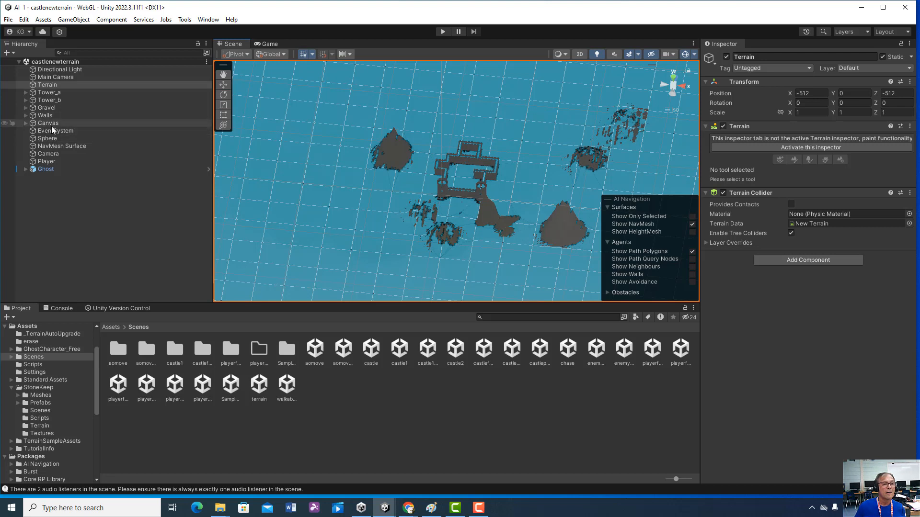
Expand the Walls group in the scene hierarchy and select Wall_a_iii (1)
click(28, 117)
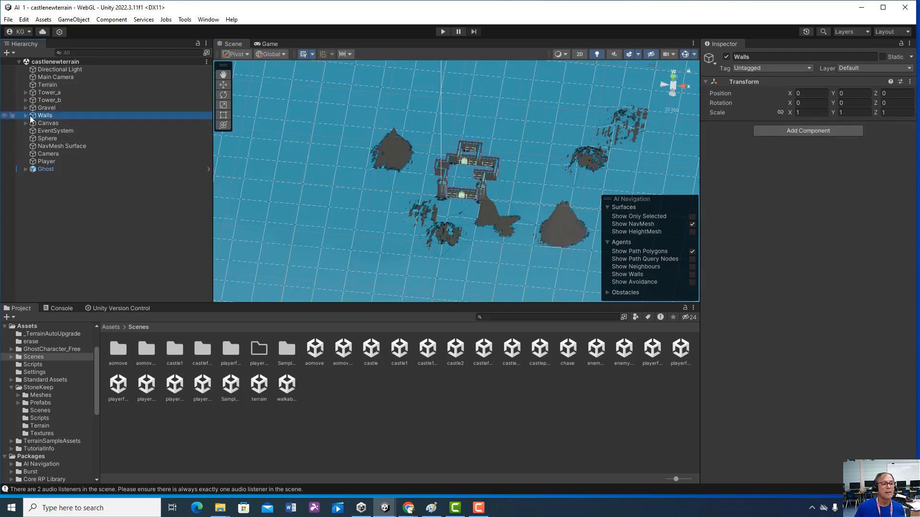
click(25, 115)
click(57, 138)
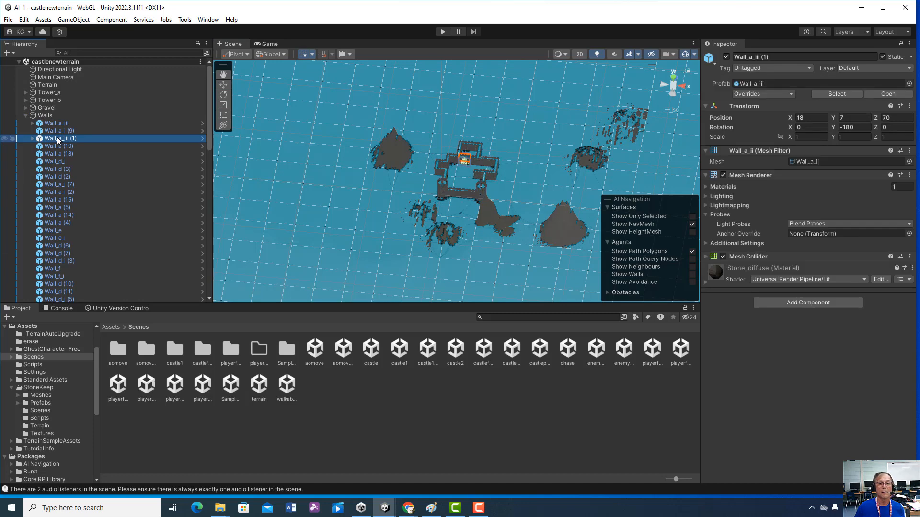
click(57, 136)
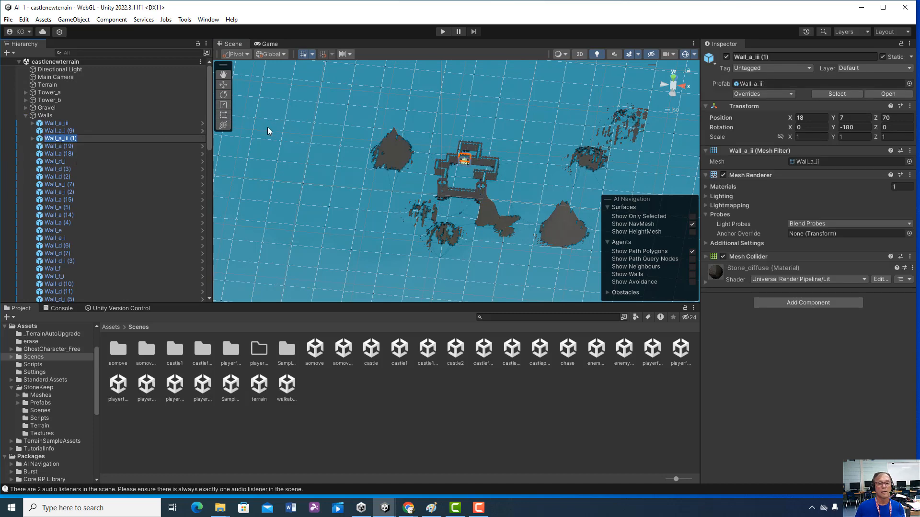
Hide the NavMesh overlay, inspect the Walls group and the whole framed Terrain without it, and show the overlay again
scroll(577, 192, up, 4)
scroll(576, 192, down, 4)
scroll(567, 194, up, 4)
middle_drag(577, 186, 527, 179)
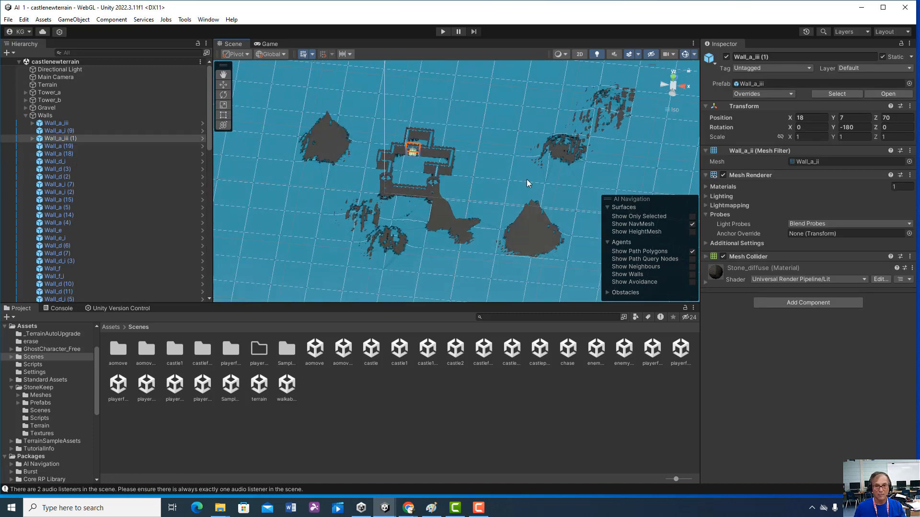
alt+drag(526, 182, 486, 138)
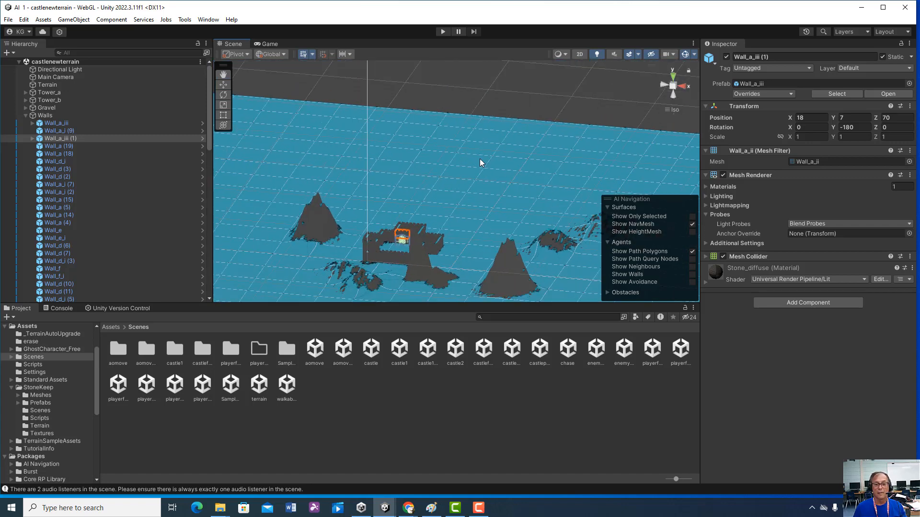
scroll(479, 159, up, 2)
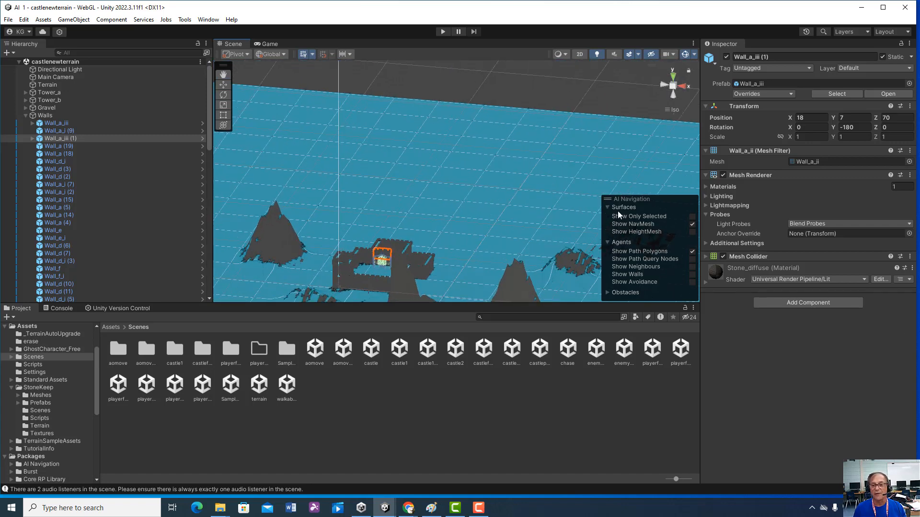
click(692, 225)
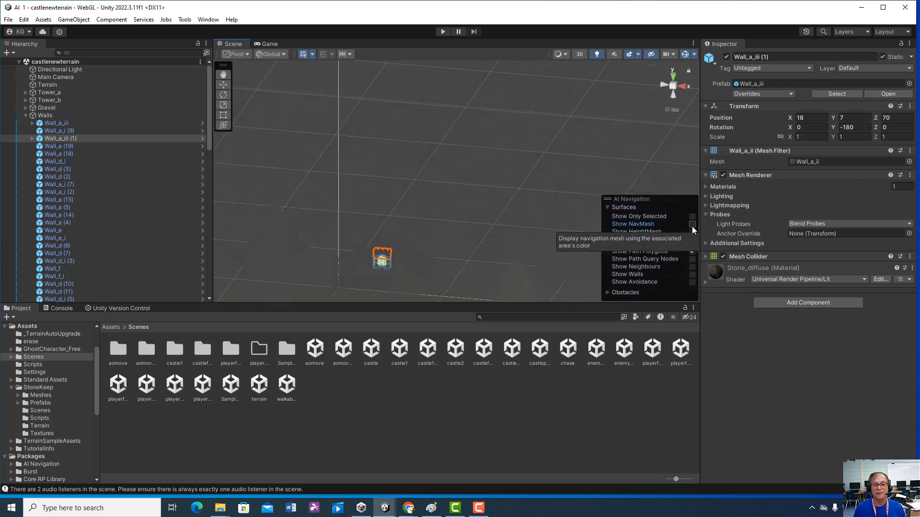
click(84, 117)
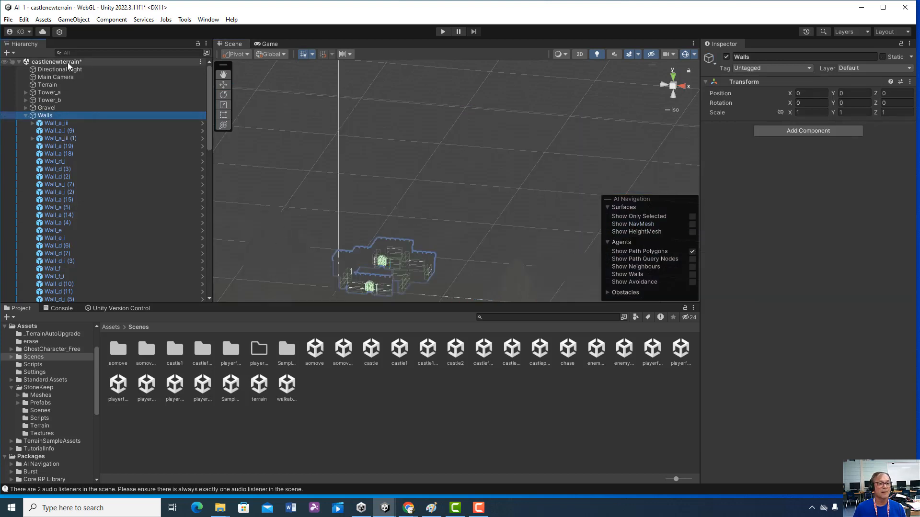
double_click(54, 87)
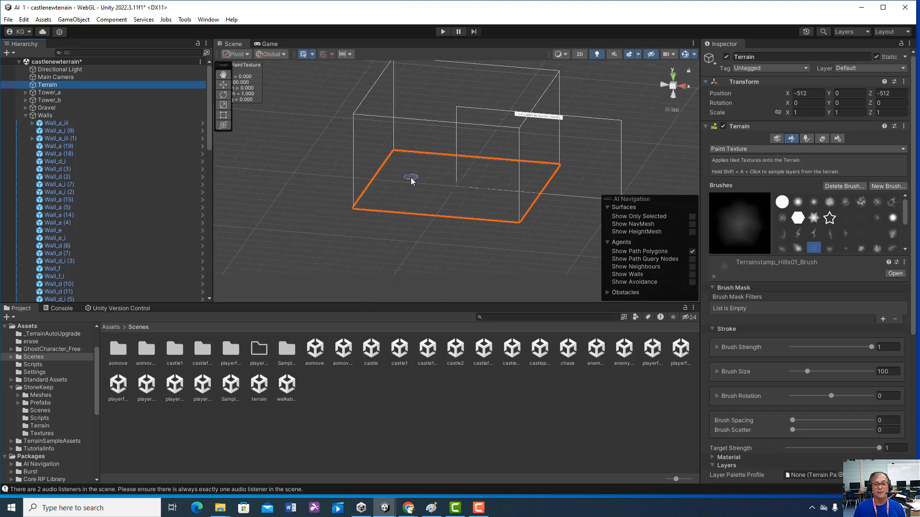
click(691, 225)
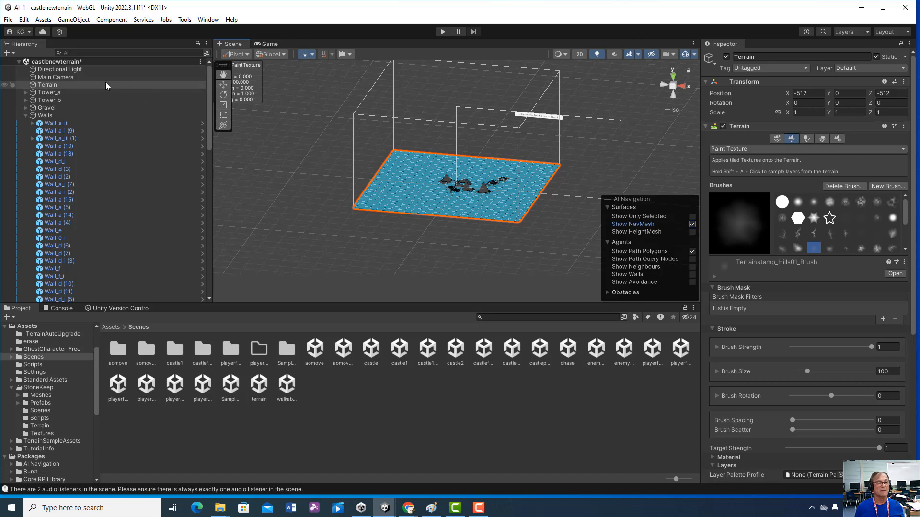
Play the scene twice to observe how the ghost moves near the castle wall, and end Play mode
click(442, 31)
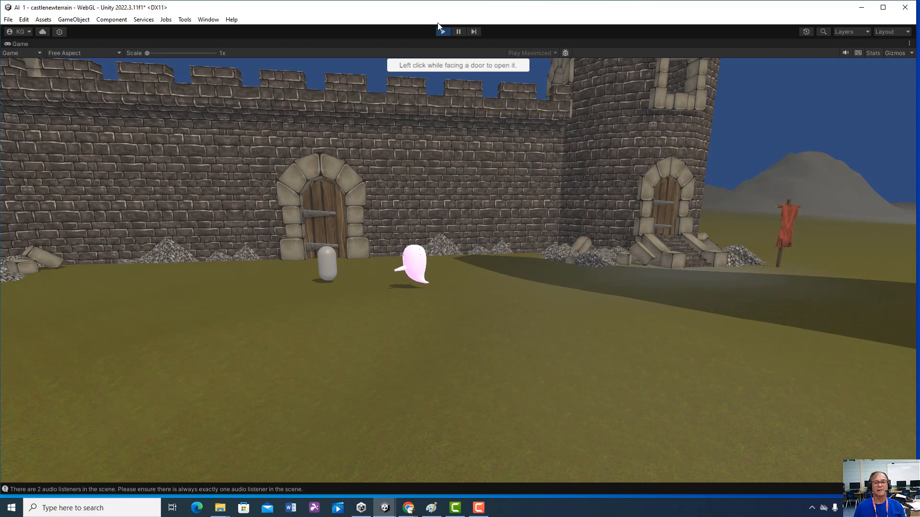
click(444, 35)
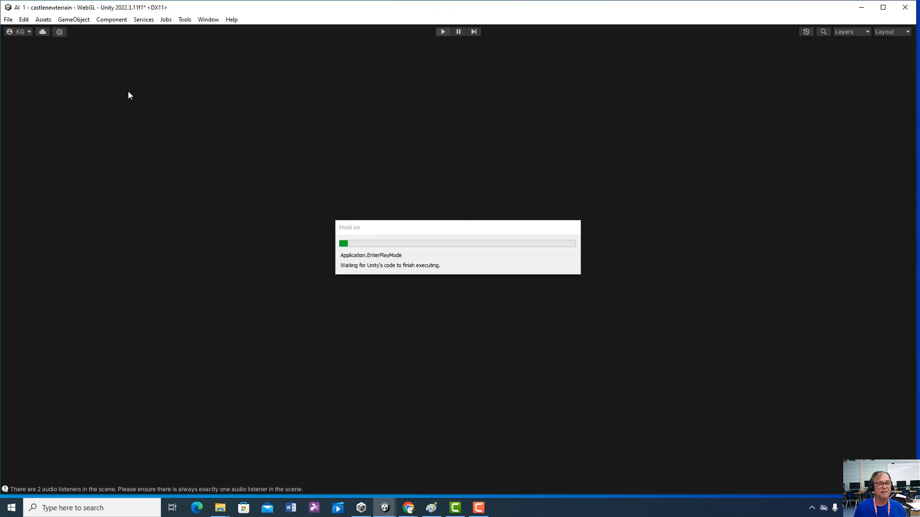
click(443, 32)
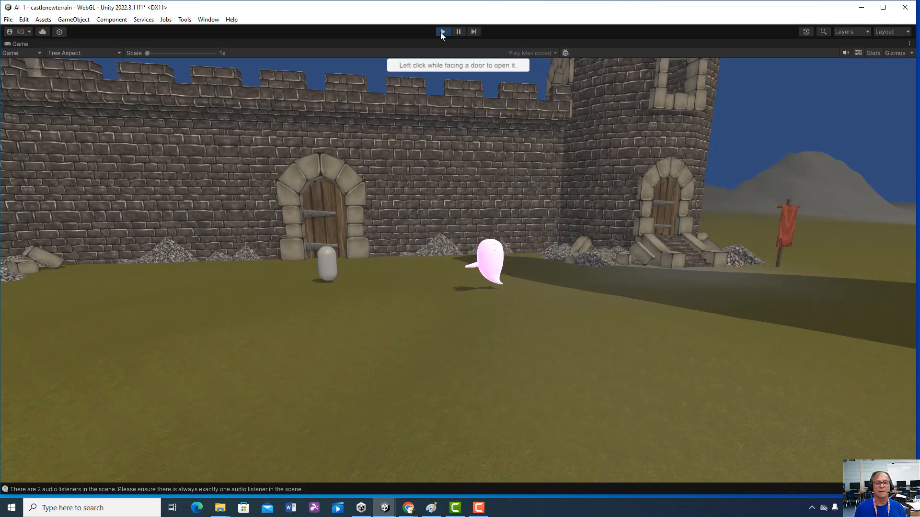
click(442, 33)
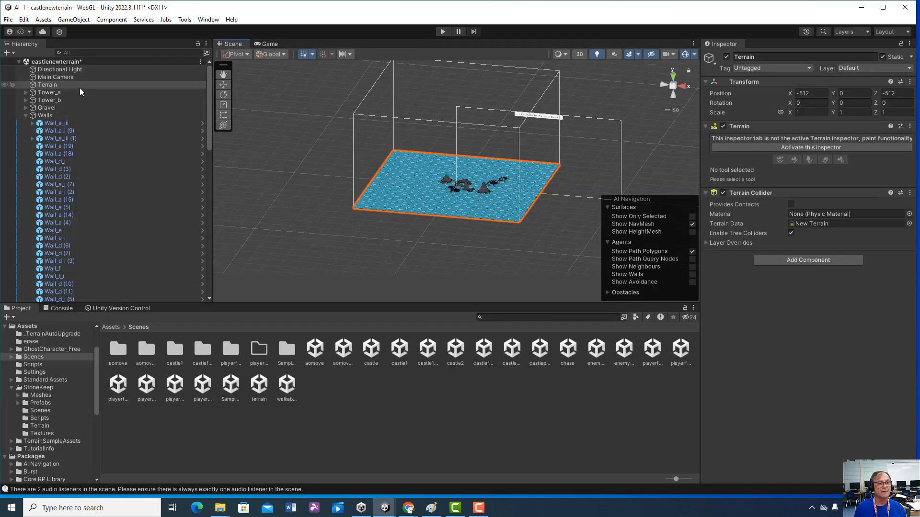
Compare the selected Terrain with the NavMesh display turned off and turned back on
click(65, 83)
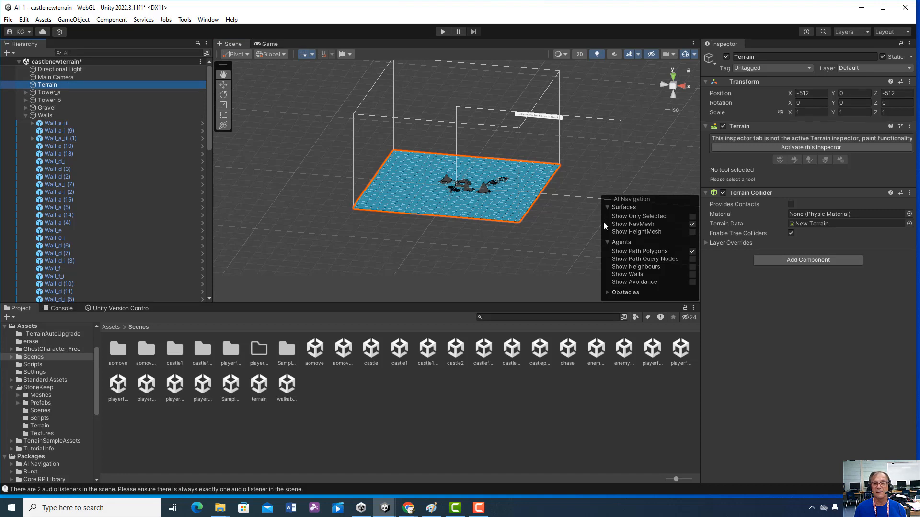
click(692, 221)
click(692, 224)
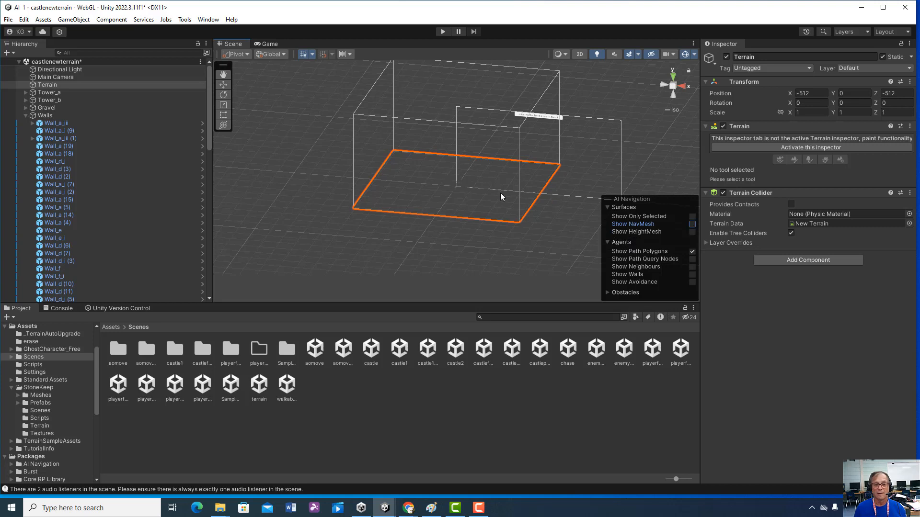
scroll(500, 192, up, 5)
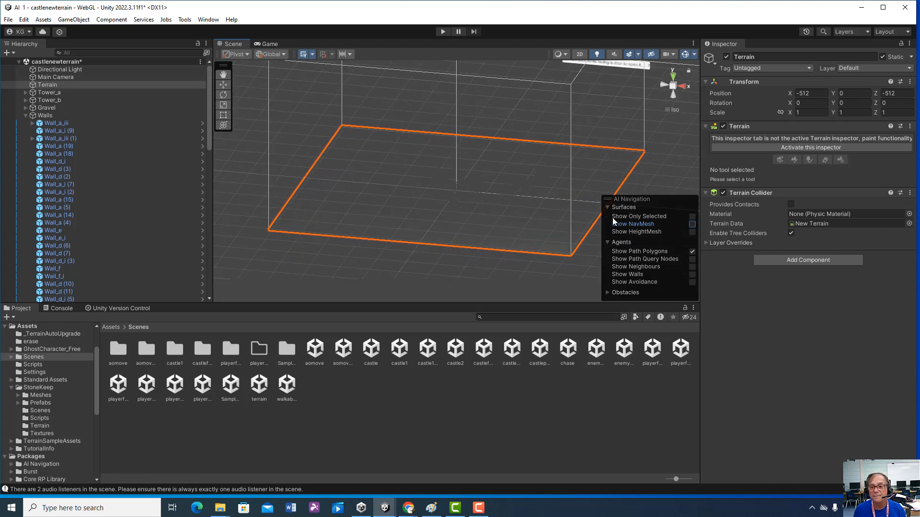
scroll(532, 201, up, 2)
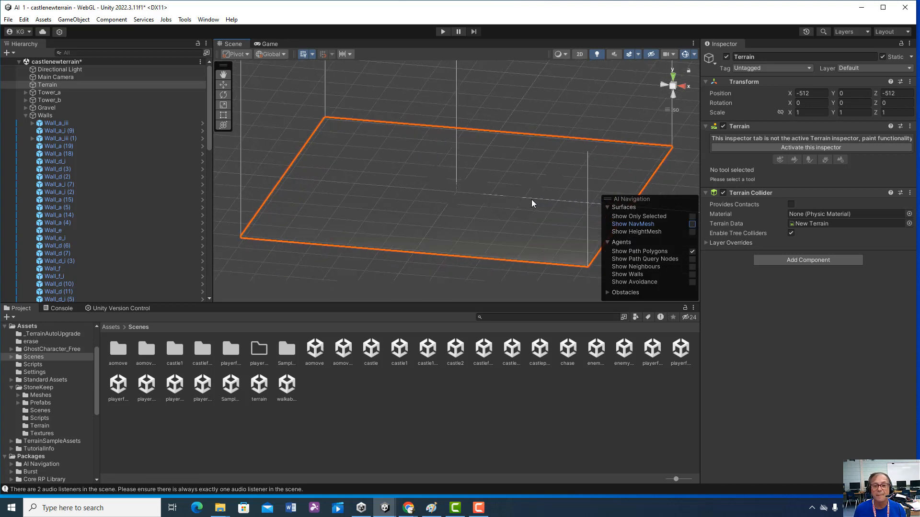
click(691, 224)
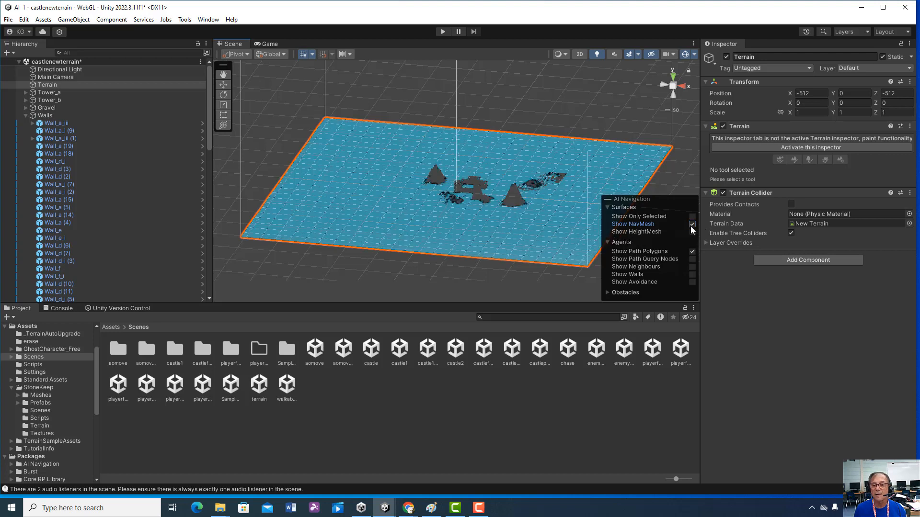